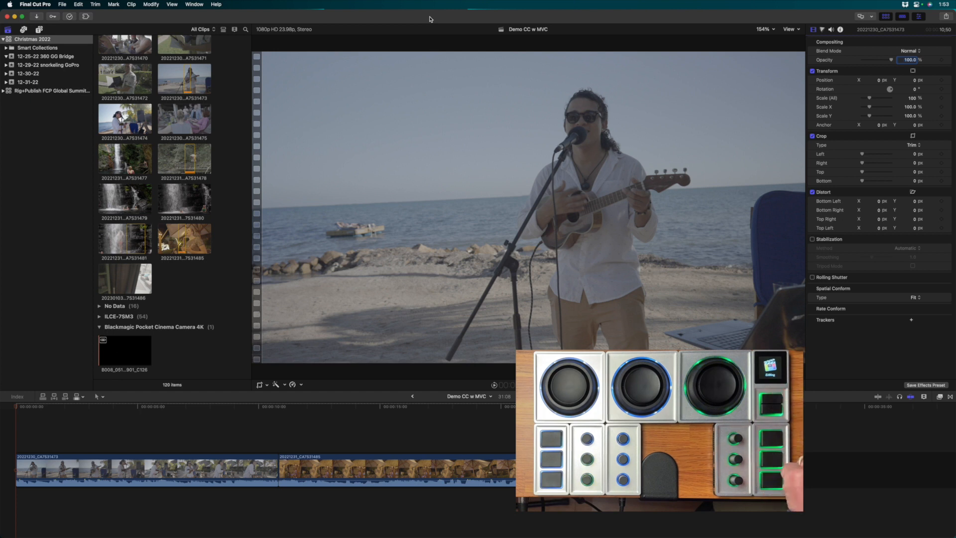
# - Review the Editing profile's control assignments in Creator, keeping its window clear of the console view, and return to Final Cut Pro
pyautogui.moveTo(463, 2); pyautogui.dragTo(474, 109)
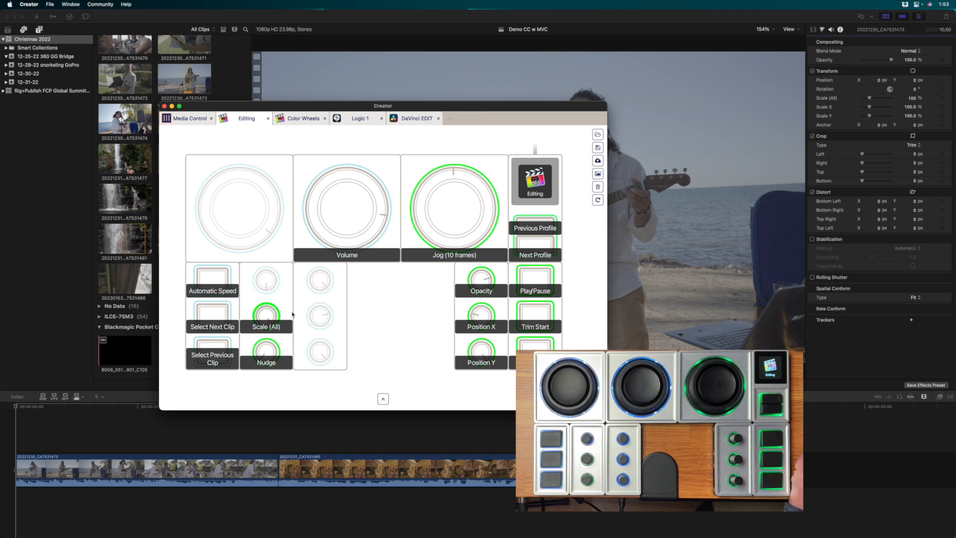
pyautogui.moveTo(321, 104); pyautogui.dragTo(275, 93)
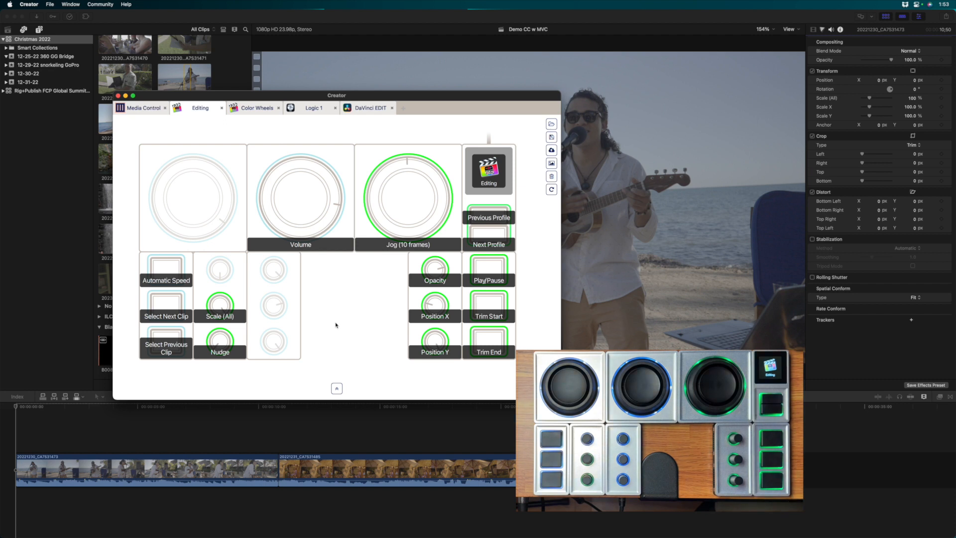
pyautogui.moveTo(444, 97); pyautogui.dragTo(426, 103)
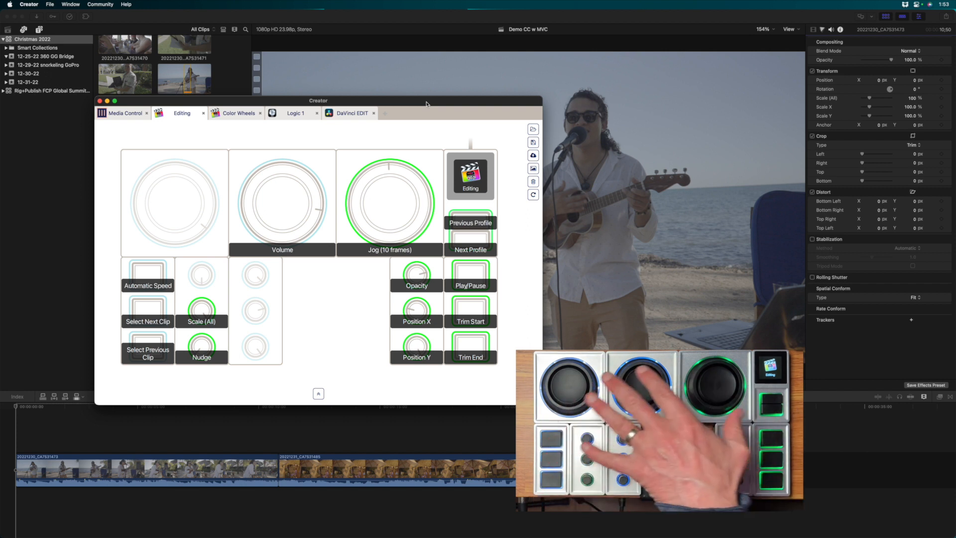
pyautogui.moveTo(426, 104)
pyautogui.mouseDown()
pyautogui.moveTo(443, 89)
pyautogui.moveTo(437, 96)
pyautogui.mouseUp()
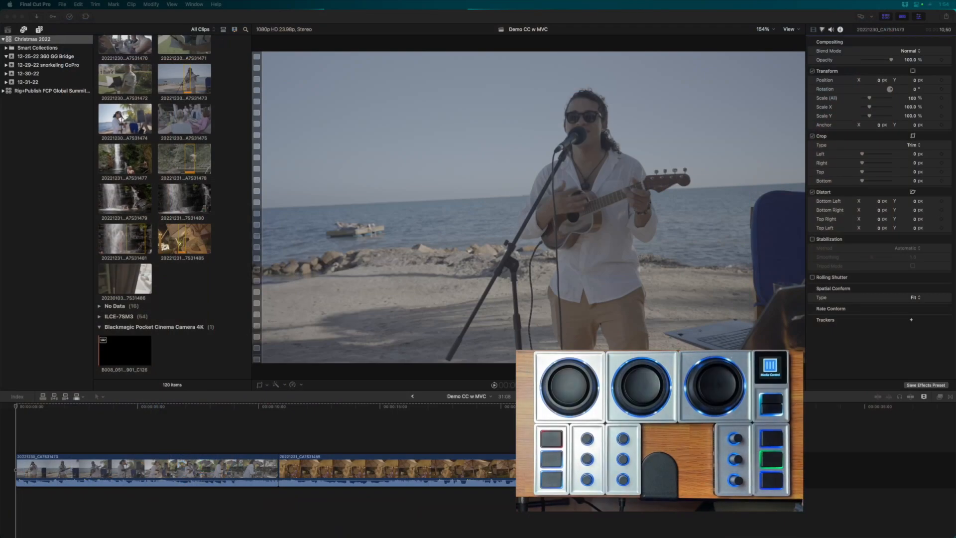
pyautogui.click(272, 22)
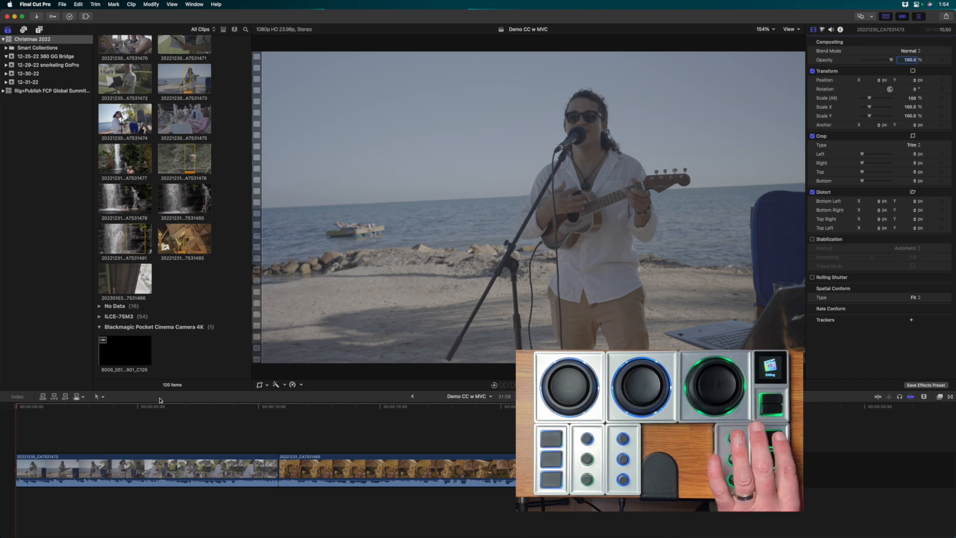
# - Lower the first timeline clip's volume to -16.1 dB, playing the clip to check the level
pyautogui.press('space')
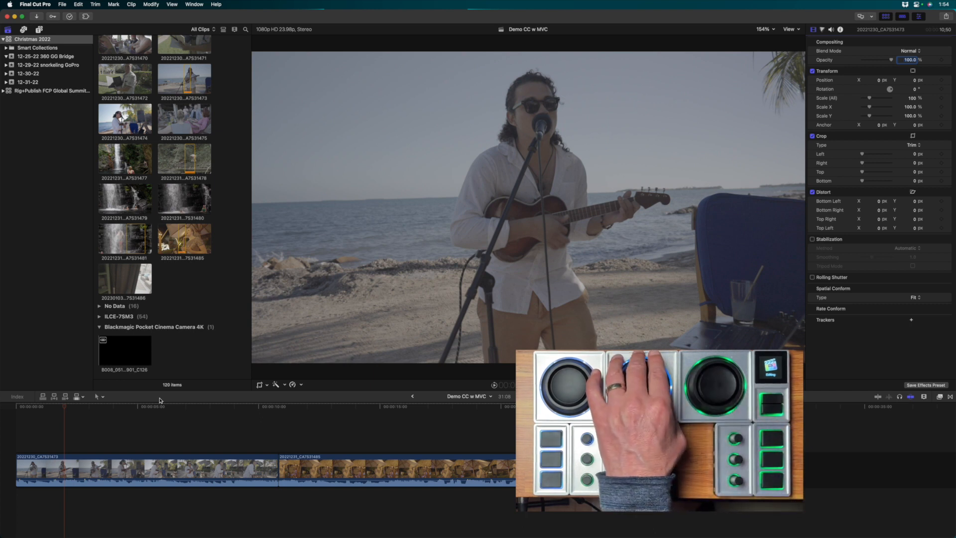
pyautogui.press('ctrl+super+8')
pyautogui.hotkey('ctrl', '-')
pyautogui.hotkey('ctrl', '-')
pyautogui.hotkey('ctrl', '-')
pyautogui.hotkey('ctrl', '-')
pyautogui.hotkey('ctrl', '-')
pyautogui.hotkey('ctrl', '-')
pyautogui.hotkey('ctrl', '-')
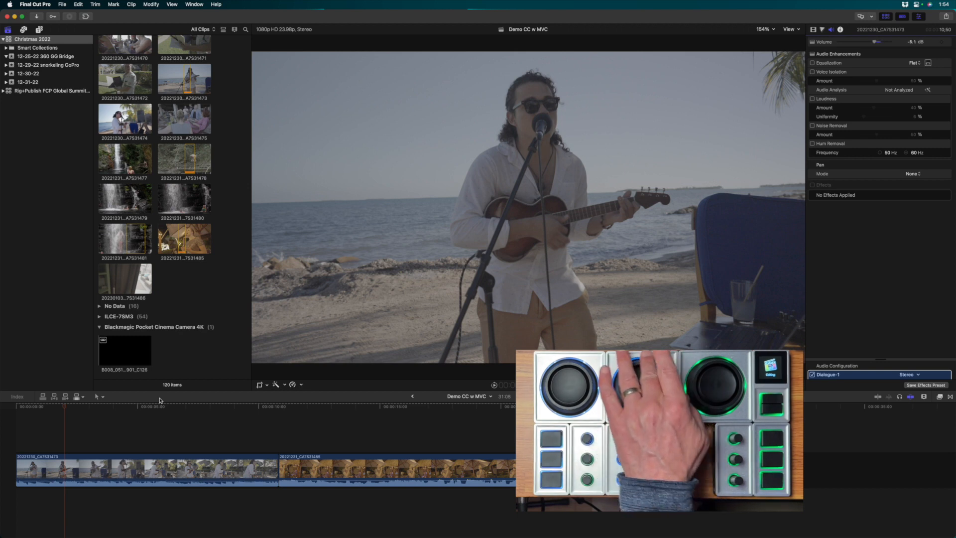
pyautogui.hotkey('ctrl', '-')
pyautogui.hotkey('ctrl', '-')
pyautogui.hotkey('ctrl', '-')
pyautogui.hotkey('ctrl', '-')
pyautogui.hotkey('ctrl', '-')
pyautogui.hotkey('ctrl', '-')
pyautogui.hotkey('ctrl', '-')
pyautogui.hotkey('ctrl', '-')
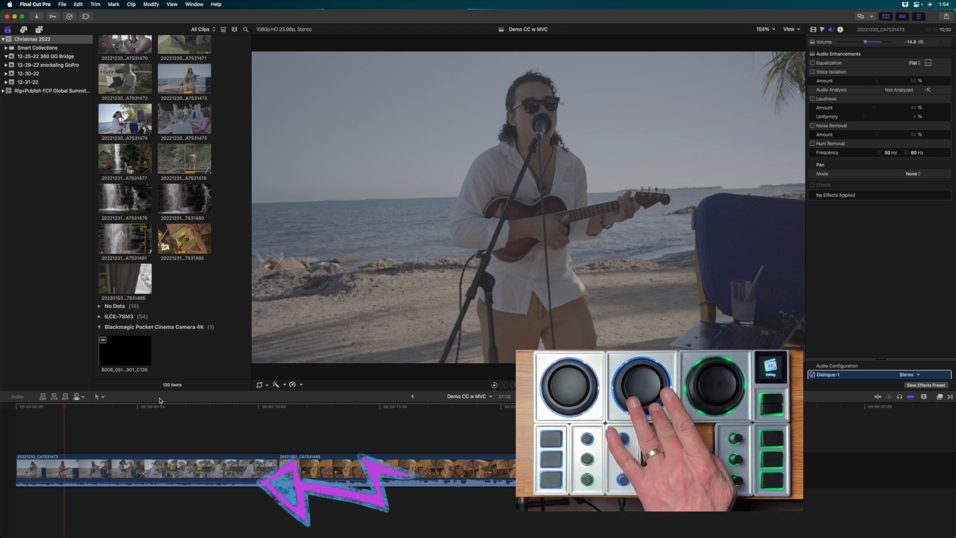
pyautogui.press('space')
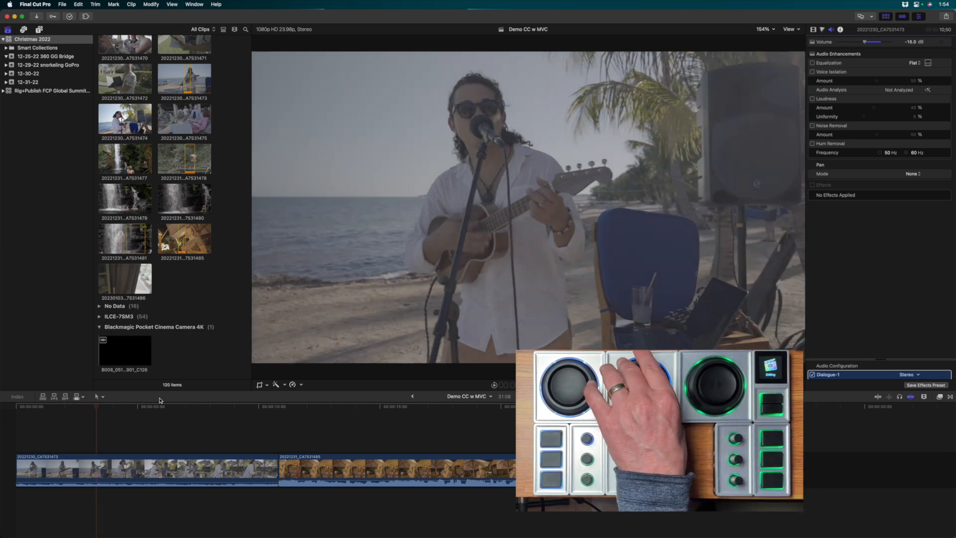
pyautogui.hotkey('ctrl', '-')
pyautogui.hotkey('ctrl', '=')
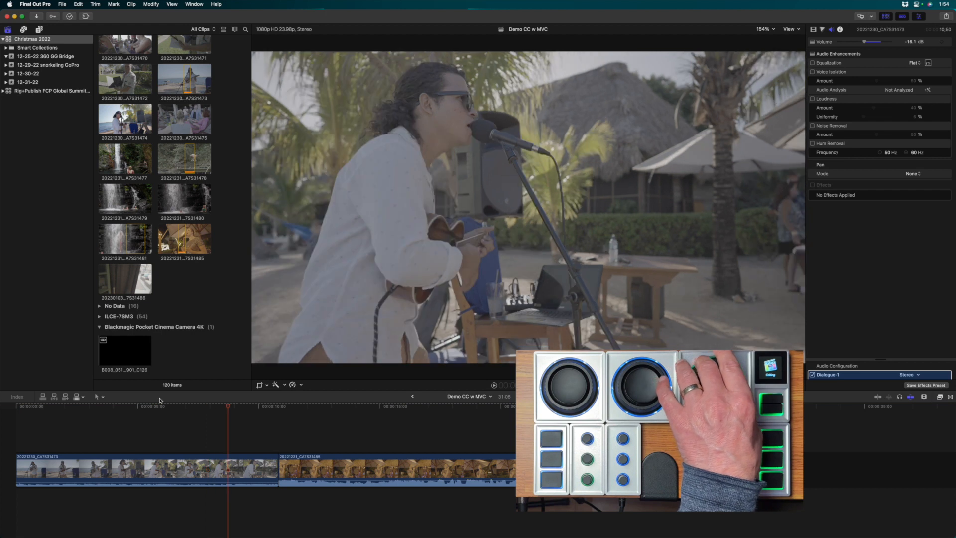
# - Trim the start of the first timeline clip to a point about 1.25 seconds in
pyautogui.hotkey('shift', 'Left')
pyautogui.hotkey('shift', 'Left')
pyautogui.hotkey('shift', 'Left')
pyautogui.hotkey('shift', 'Left')
pyautogui.hotkey('shift', 'Left')
pyautogui.hotkey('shift', 'Left')
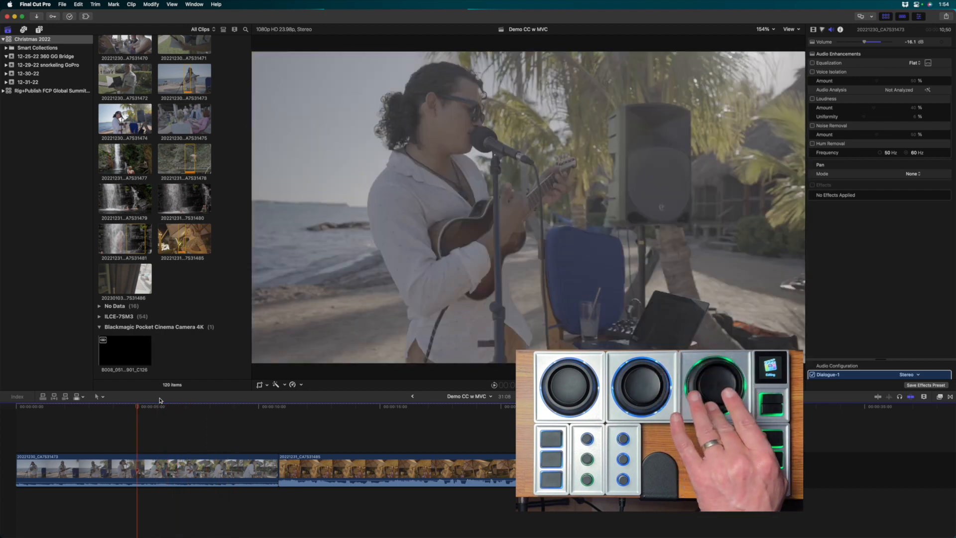
pyautogui.hotkey('shift', 'Left')
pyautogui.hotkey('shift', 'Left')
pyautogui.hotkey('shift', 'Left')
pyautogui.hotkey('shift', 'Left')
pyautogui.hotkey('shift', 'Left')
pyautogui.hotkey('shift', 'Left')
pyautogui.hotkey('shift', 'Left')
pyautogui.hotkey('shift', 'Left')
pyautogui.hotkey('shift', 'Left')
pyautogui.hotkey('shift', 'Left')
pyautogui.hotkey('shift', 'Left')
pyautogui.hotkey('shift', 'Right')
pyautogui.hotkey('shift', 'Right')
pyautogui.hotkey('shift', 'Right')
pyautogui.hotkey('shift', 'Right')
pyautogui.hotkey('shift', 'Right')
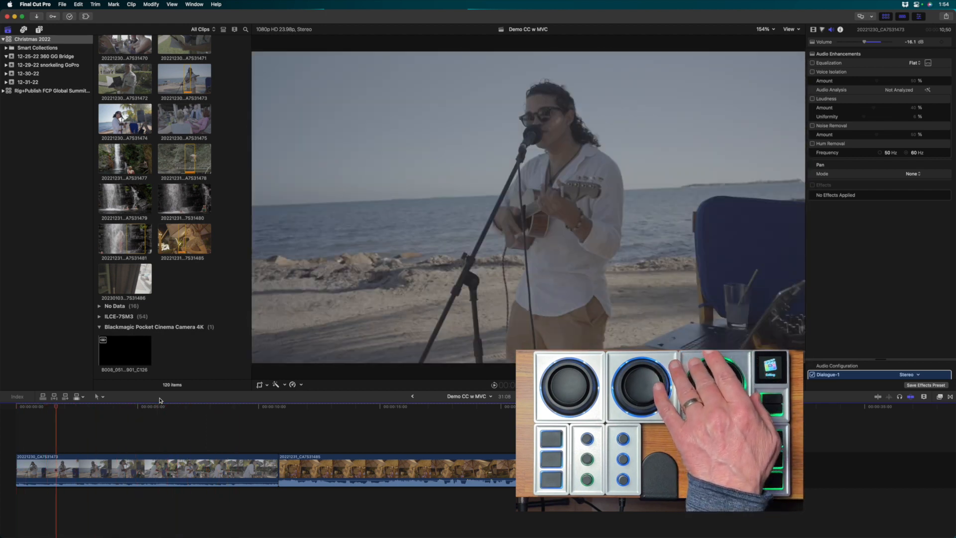
pyautogui.hotkey('shift', 'Left')
pyautogui.hotkey('shift', 'Left')
pyautogui.hotkey('shift', 'Left')
pyautogui.hotkey('shift', 'Left')
pyautogui.hotkey('shift', 'Left')
pyautogui.hotkey('shift', 'Right')
pyautogui.hotkey('shift', 'Right')
pyautogui.hotkey('shift', 'Right')
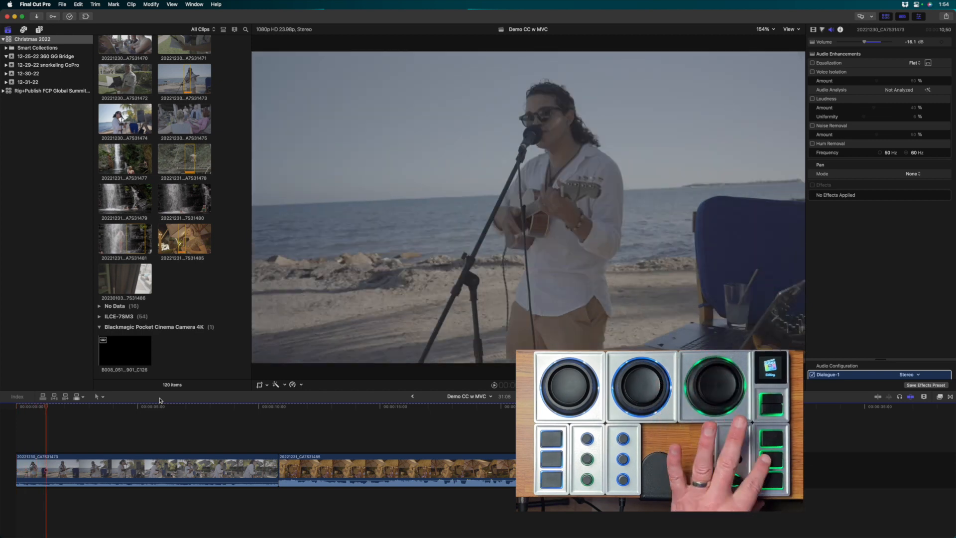
pyautogui.hotkey('alt', '[')
# - Trim the end of the first timeline clip so it lasts about 7 seconds
pyautogui.hotkey('shift', 'Right')
pyautogui.hotkey('shift', 'Right')
pyautogui.hotkey('shift', 'Right')
pyautogui.hotkey('shift', 'Right')
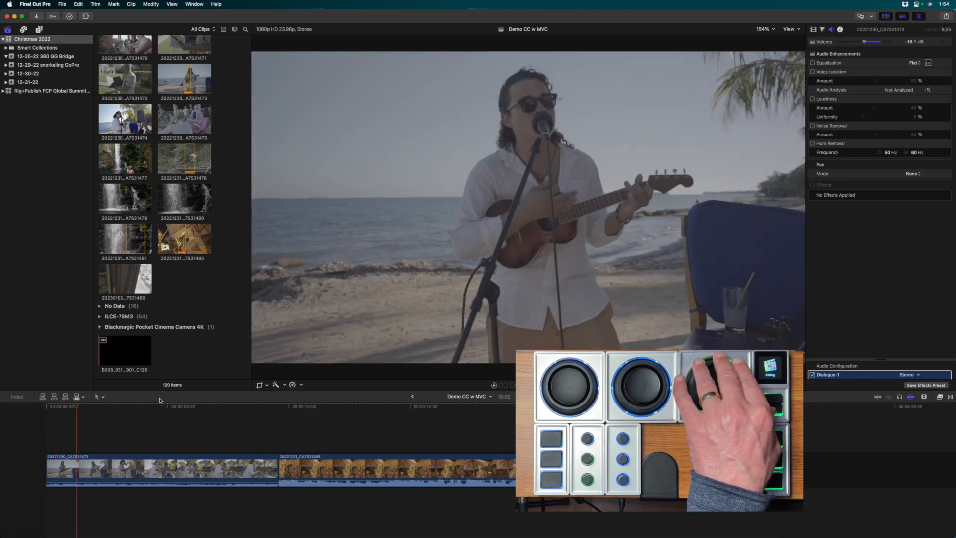
pyautogui.hotkey('shift', 'Right')
pyautogui.hotkey('shift', 'Right')
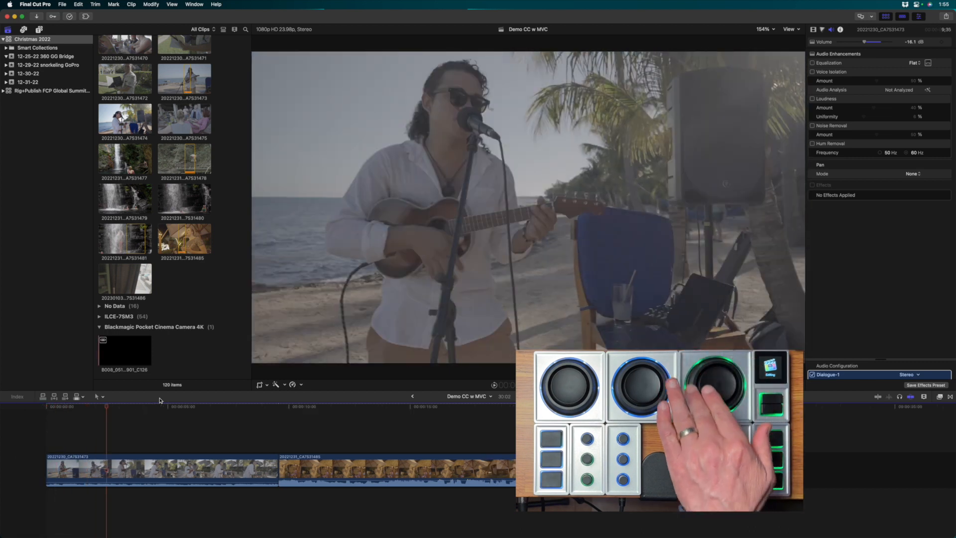
pyautogui.hotkey('shift', 'Right')
pyautogui.hotkey('shift', 'Right')
pyautogui.hotkey('shift', 'Right')
pyautogui.hotkey('shift', 'Right')
pyautogui.hotkey('shift', 'Right')
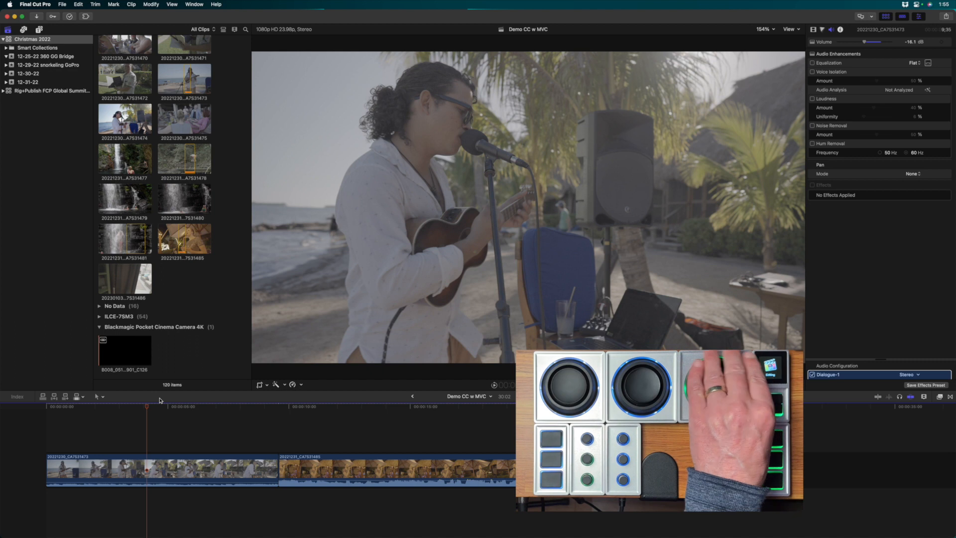
pyautogui.hotkey('shift', 'Right')
pyautogui.hotkey('shift', 'Right')
pyautogui.hotkey('shift', 'Right')
pyautogui.hotkey('shift', 'Right')
pyautogui.hotkey('shift', 'Right')
pyautogui.hotkey('shift', 'Right')
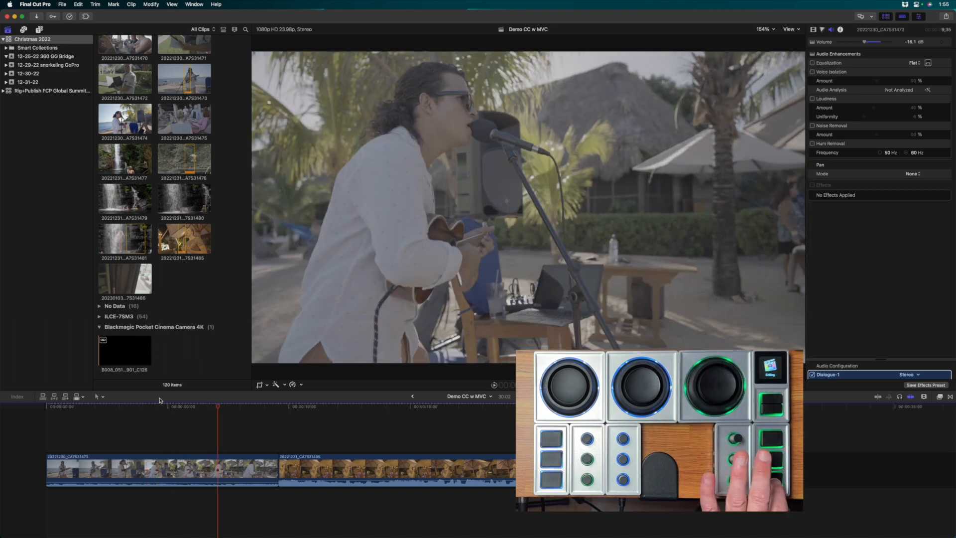
pyautogui.hotkey('alt', ']')
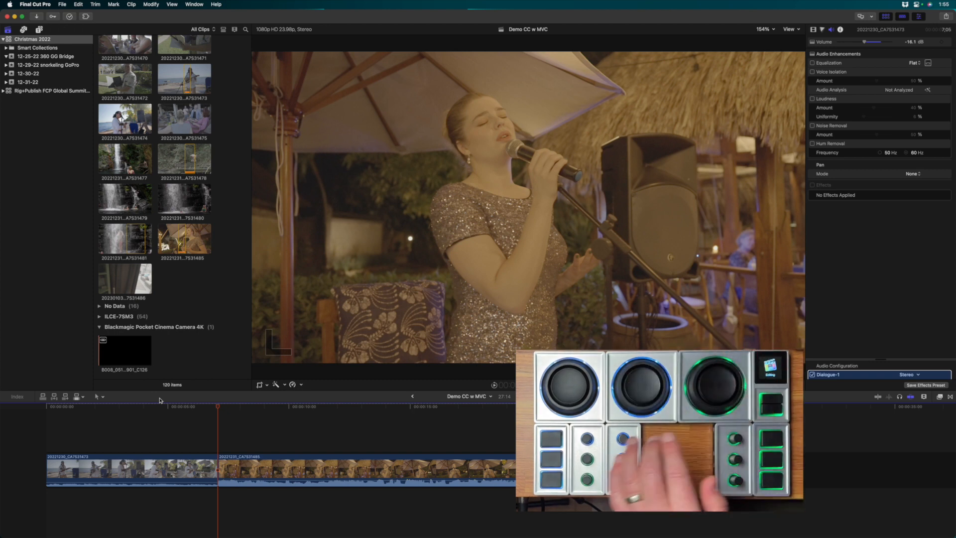
# - Move the selection back and forth between the first and second timeline clips
pyautogui.press('c')
pyautogui.press('super+Left')
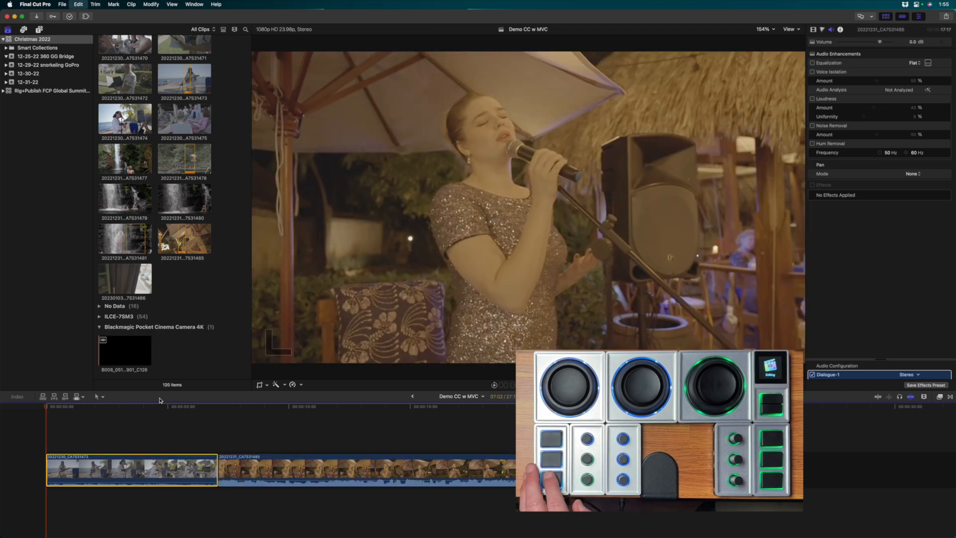
pyautogui.press('super+Right')
pyautogui.press('super+Left')
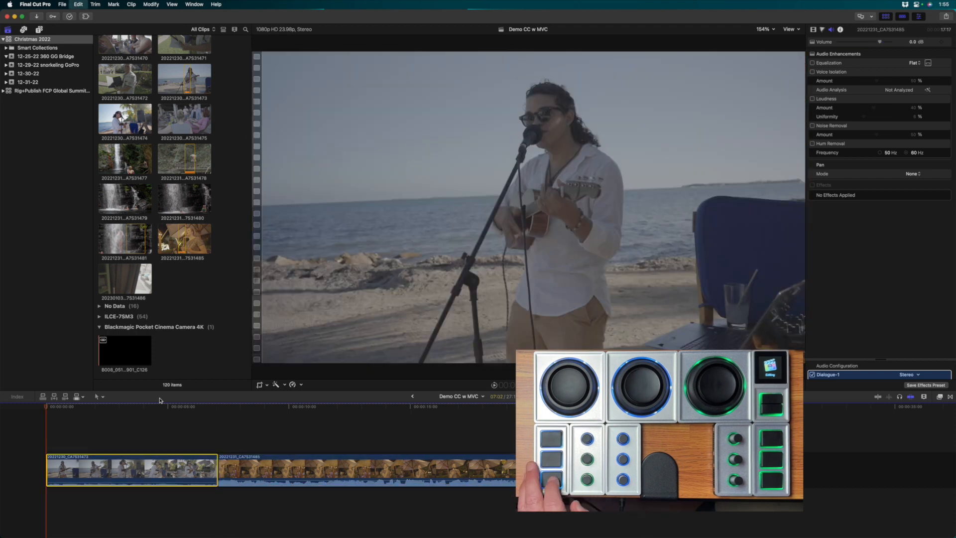
pyautogui.press('super+Right')
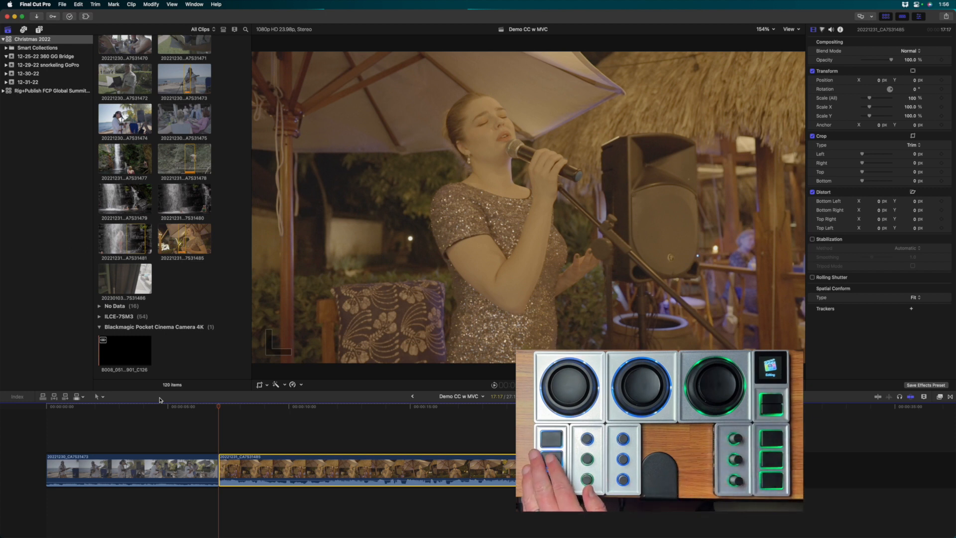
# - Apply Automatic Speed to the diving clip at the end of the timeline and play the slow motion
pyautogui.press('super+Right')
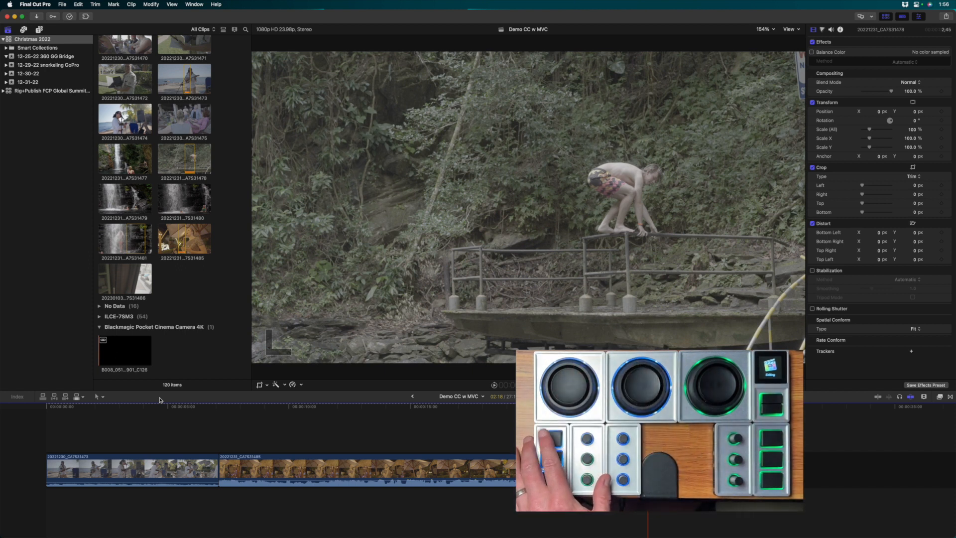
pyautogui.press('super+r')
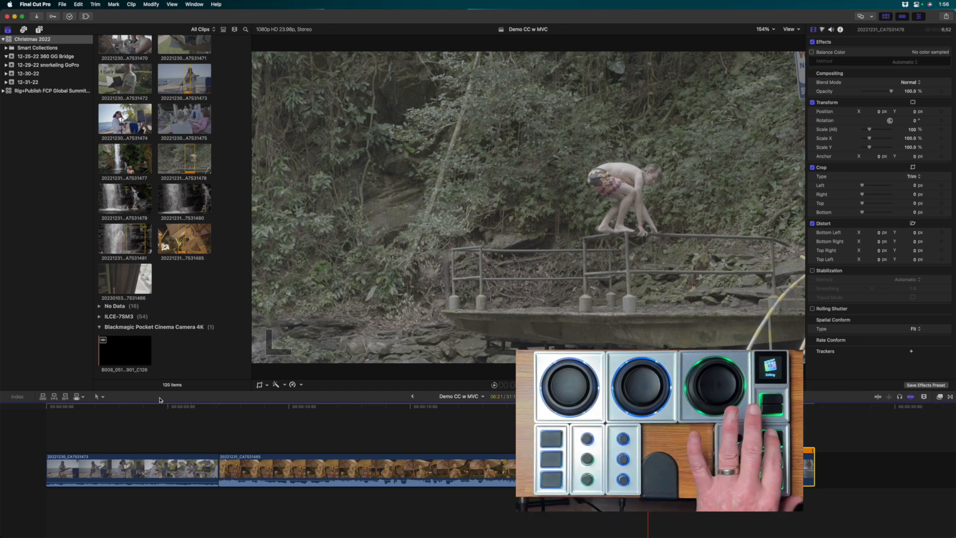
pyautogui.press('space')
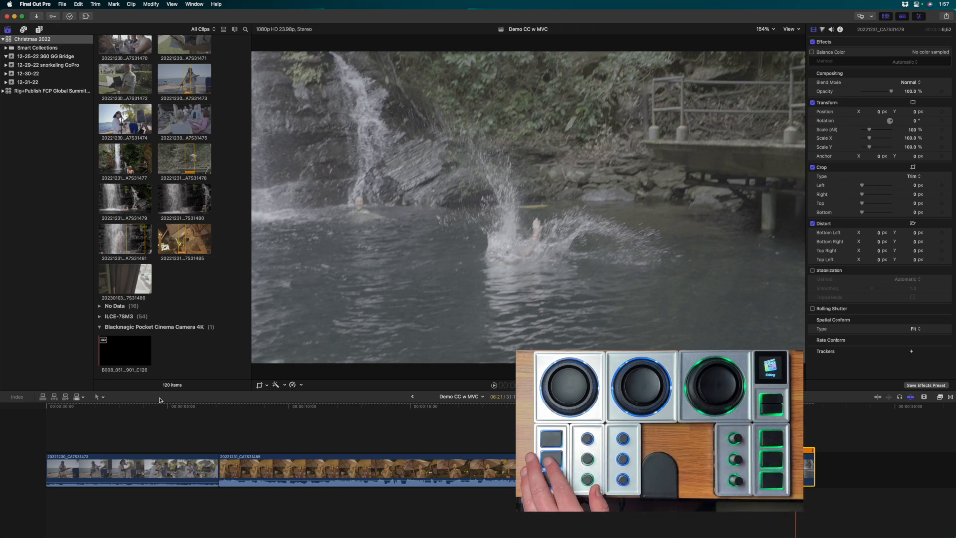
# - Select the first timeline clip and switch the inspector between its color wheels and its video properties
pyautogui.press('super+Left')
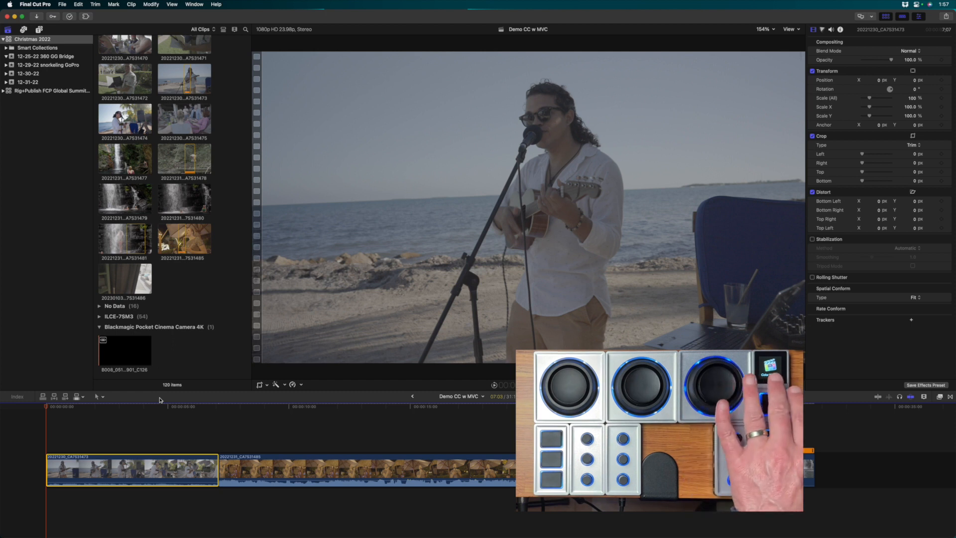
pyautogui.press('super+6')
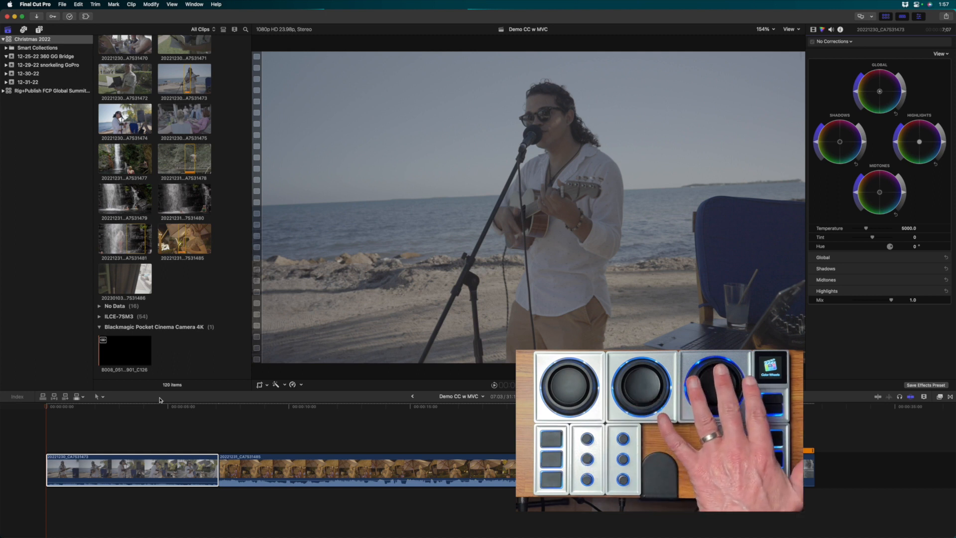
pyautogui.click(814, 29)
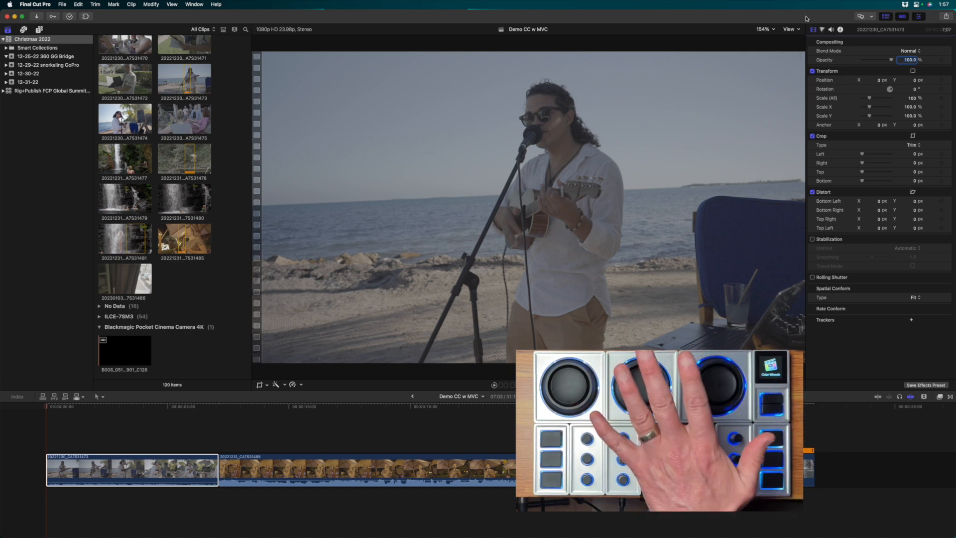
pyautogui.press('super+6')
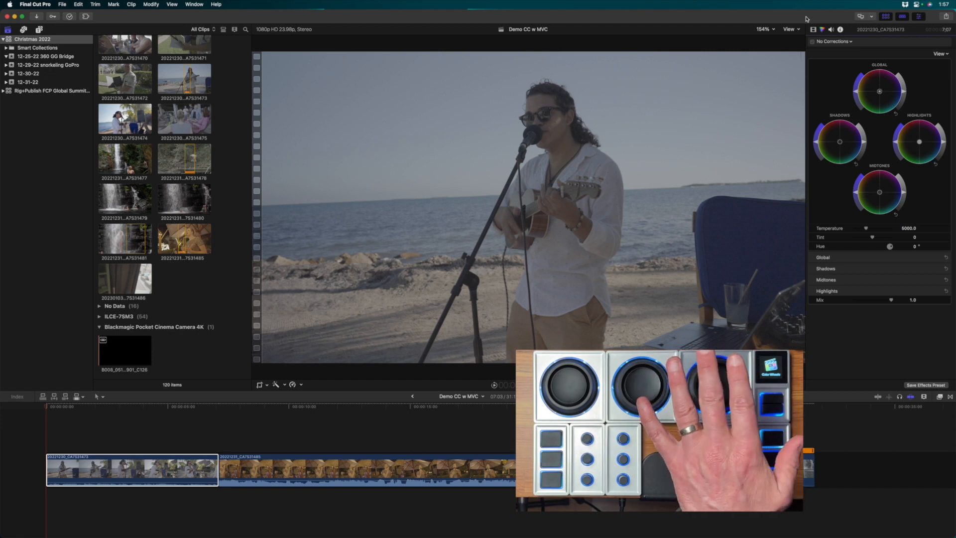
pyautogui.click(814, 30)
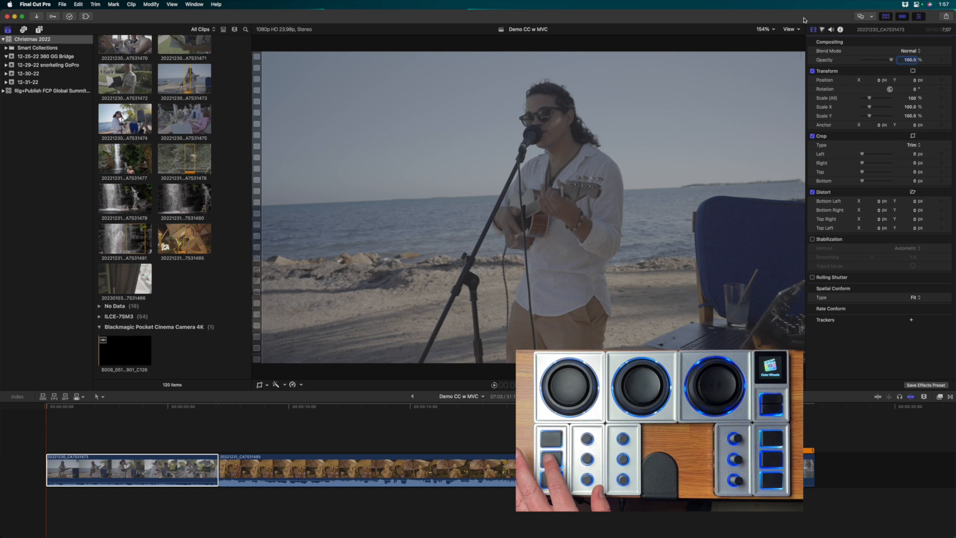
# - Hide the browser and display the video scopes beside the viewer, toggling both to compare layouts
pyautogui.press('ctrl+super+1')
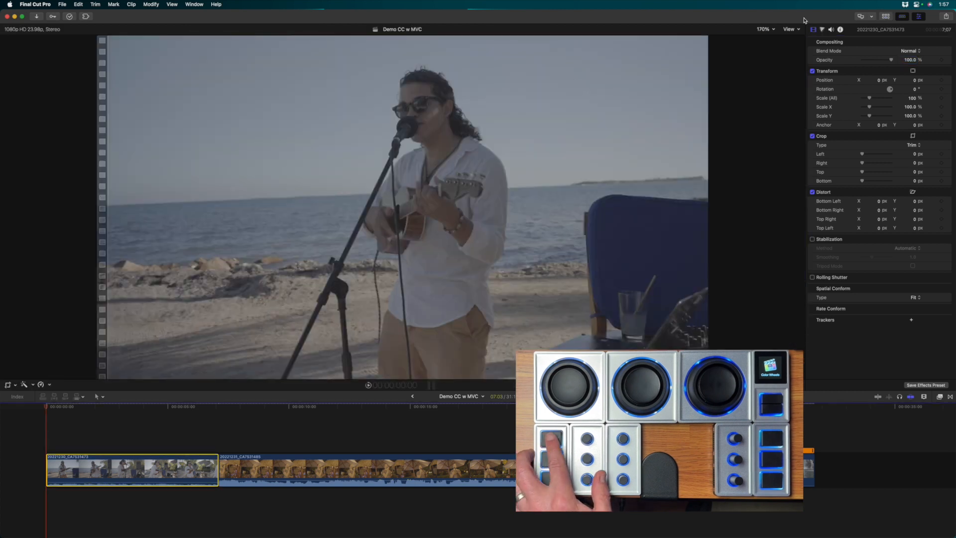
pyautogui.press('super+7')
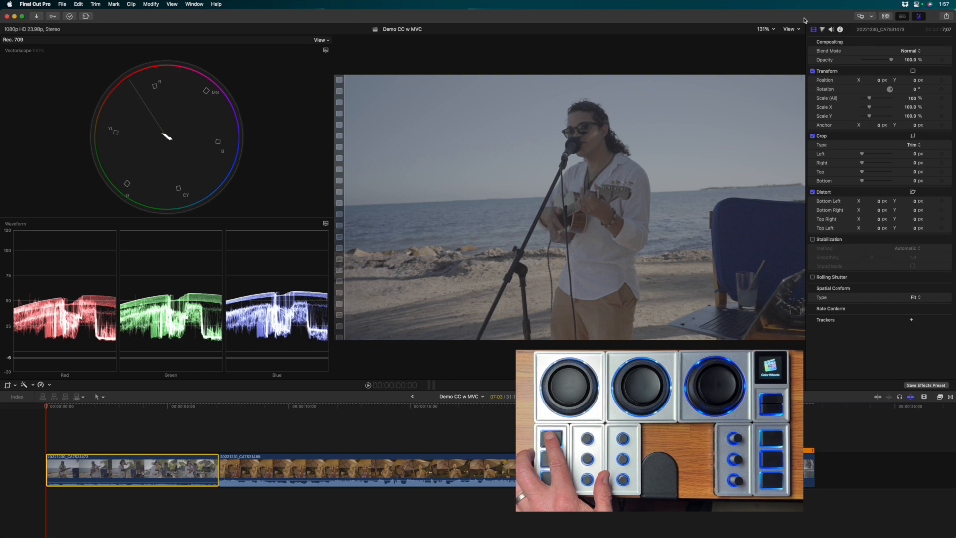
pyautogui.press('super+7')
pyautogui.press('ctrl+super+1')
pyautogui.press('ctrl+super+1')
pyautogui.press('super+7')
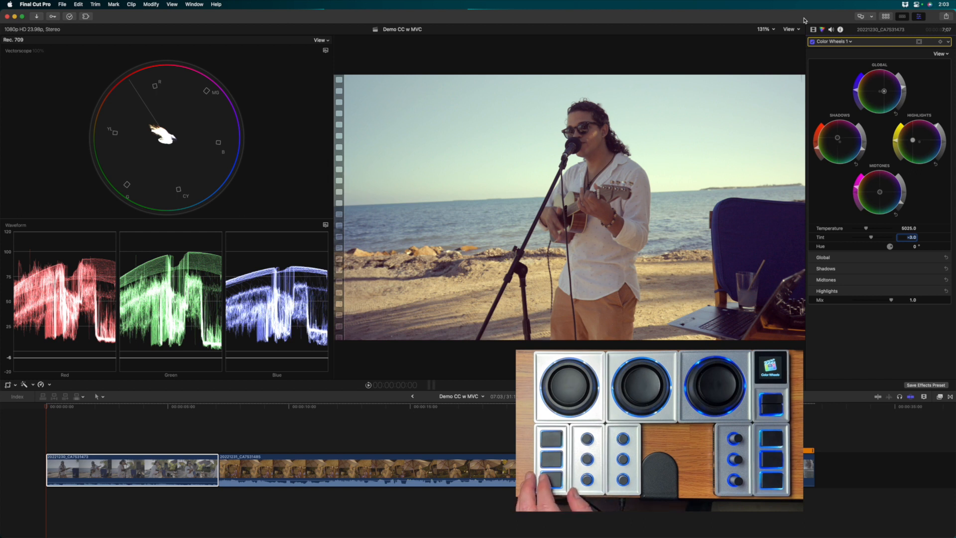
# - Compare the first clip with and without Color Wheels 1, delete that correction, and open the list of corrections to add
pyautogui.click(813, 42)
pyautogui.click(813, 41)
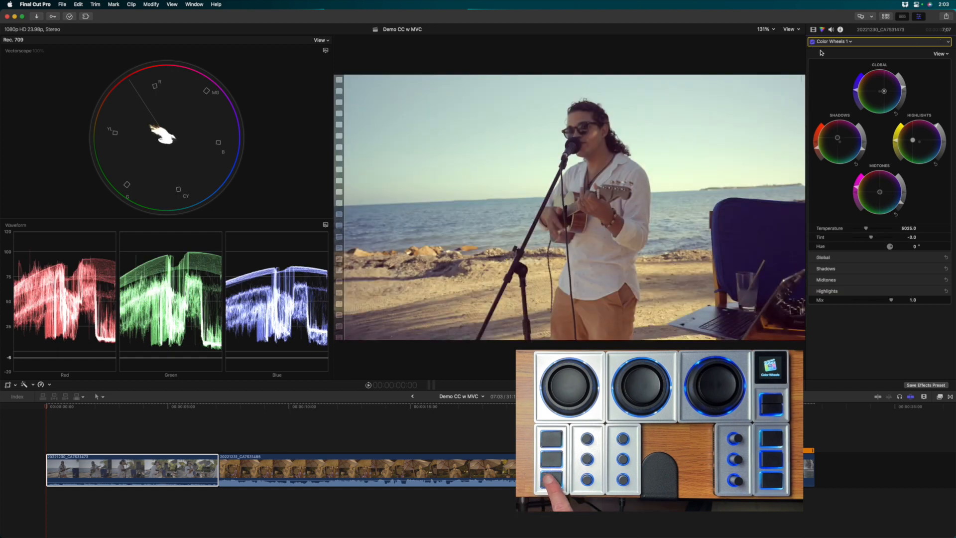
pyautogui.press('Delete')
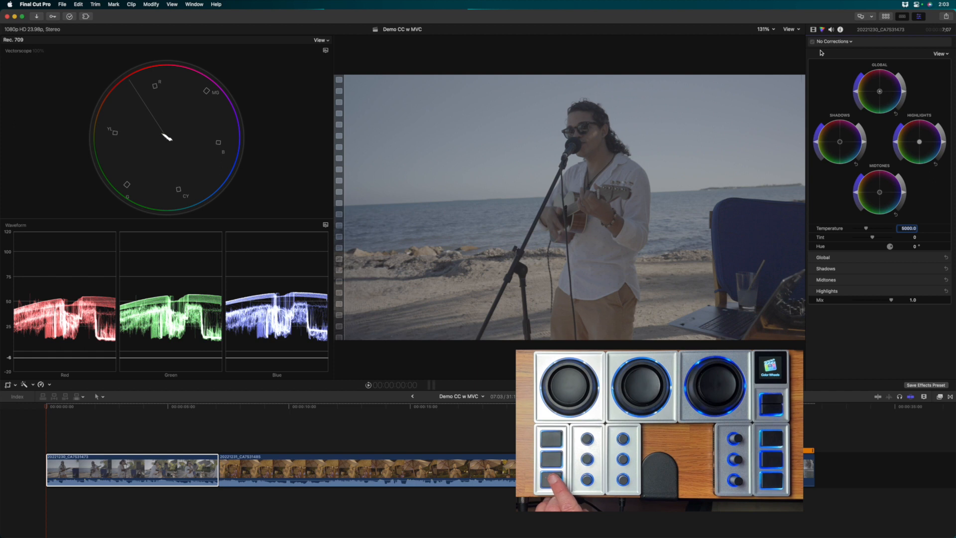
pyautogui.click(815, 42)
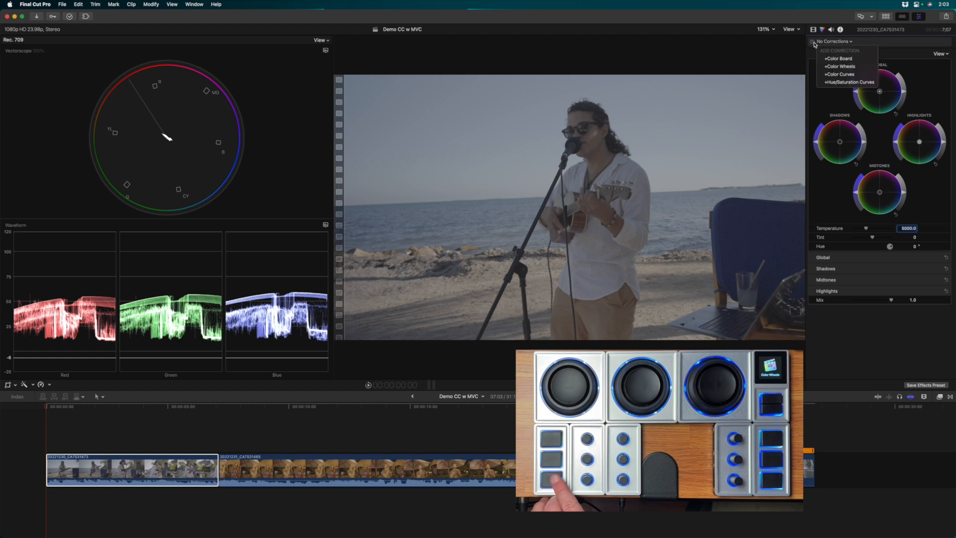
# - Undo the deletion of the first timeline clip's Color Wheels 1 correction
pyautogui.click(813, 62)
pyautogui.press('super+shift+a')
pyautogui.press('super+z')
pyautogui.press('super+z')
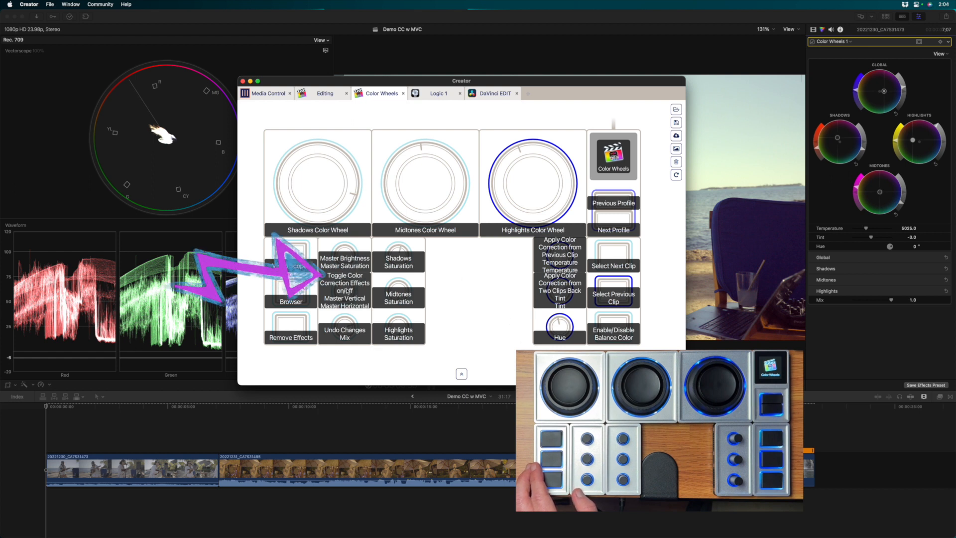
# - Switch from Creator back to Final Cut Pro and toggle the first clip's Color Wheels 1 correction off and on repeatedly to compare the grade
pyautogui.moveTo(433, 83); pyautogui.dragTo(433, 537)
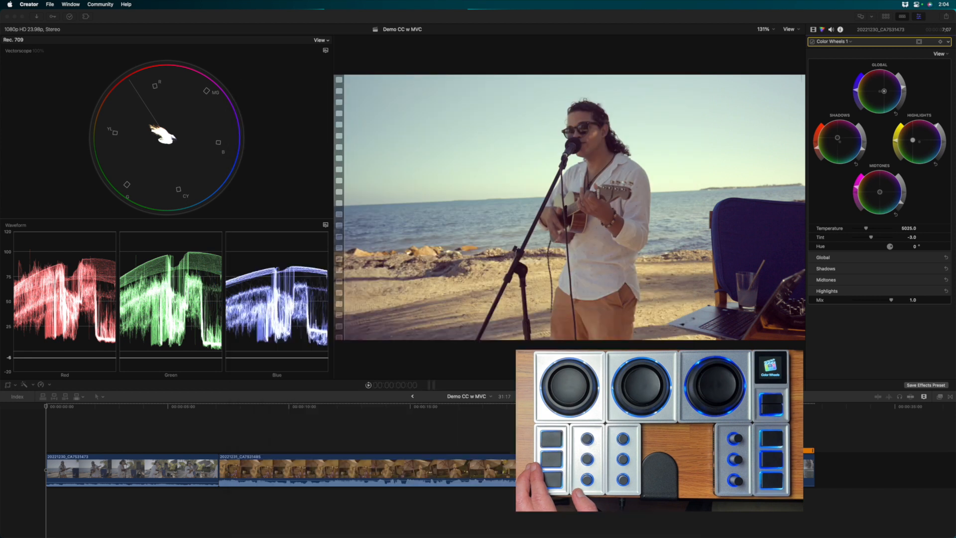
pyautogui.click(409, 21)
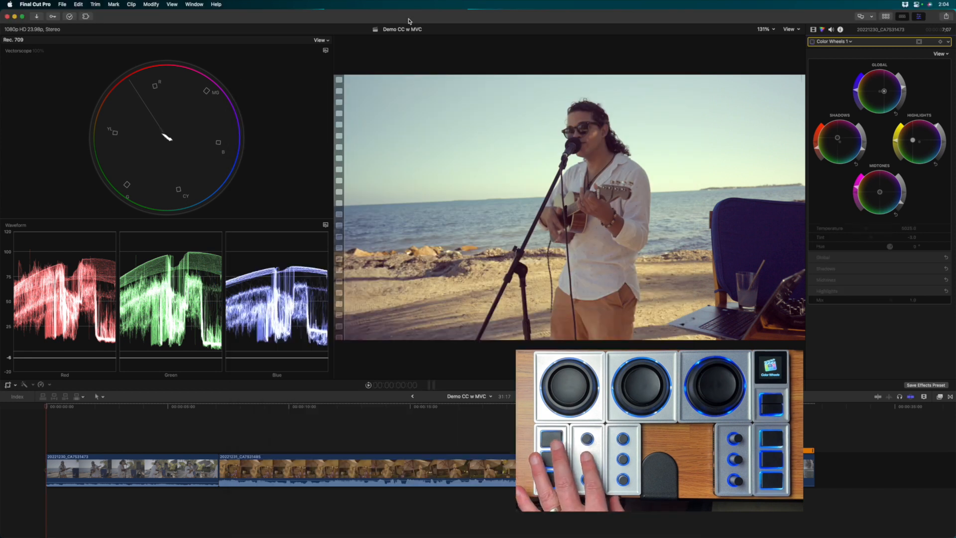
pyautogui.press('alt+super+b')
pyautogui.press('alt+super+b')
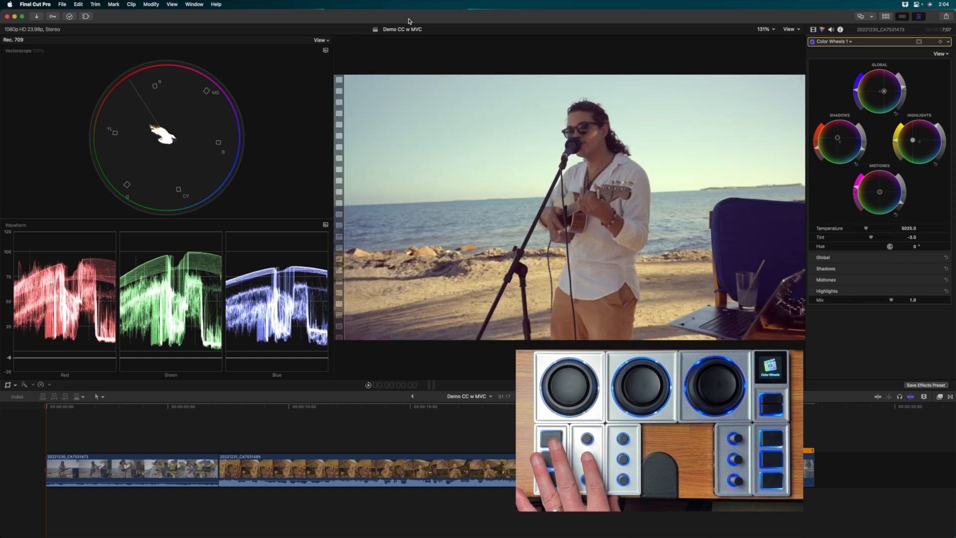
pyautogui.press('alt+super+b')
pyautogui.press('alt+super+b')
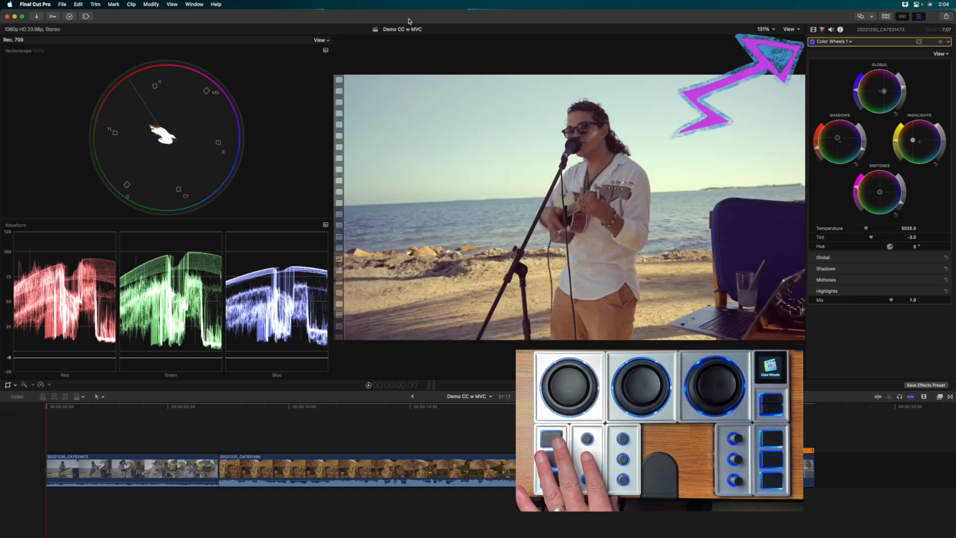
pyautogui.press('alt+super+b')
pyautogui.press('alt+super+b')
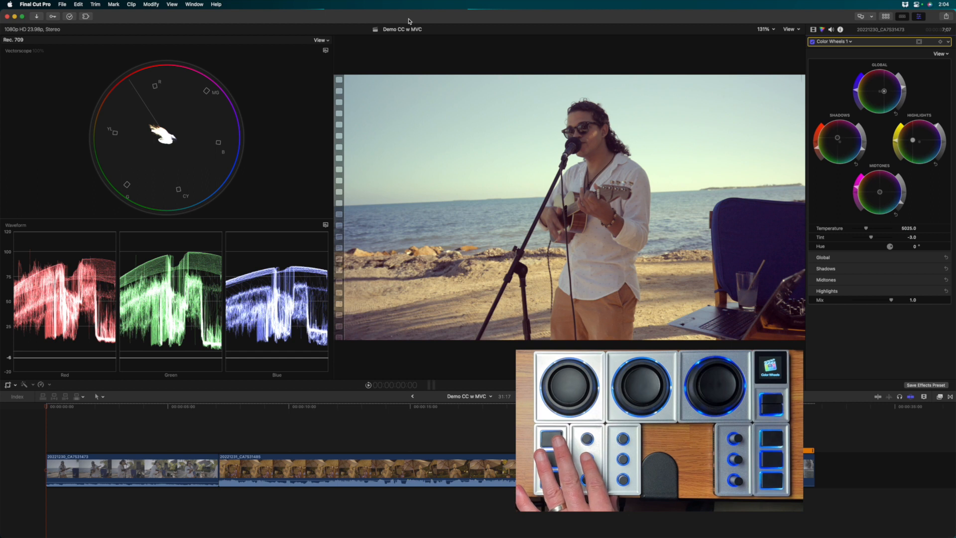
pyautogui.press('alt+super+b')
pyautogui.press('alt+super+b')
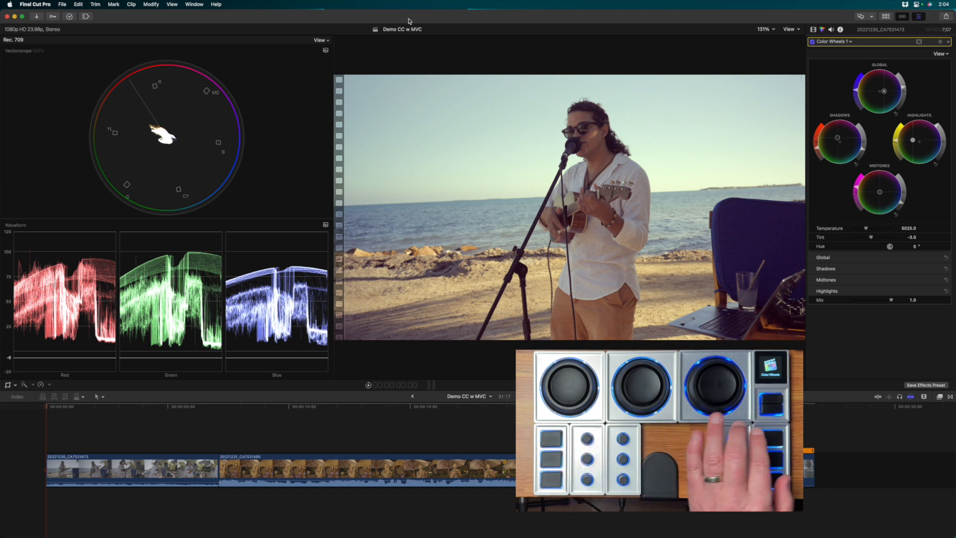
# - Select the second timeline clip, try the color correction from the previous clip on it, and remove that correction again
pyautogui.press('c')
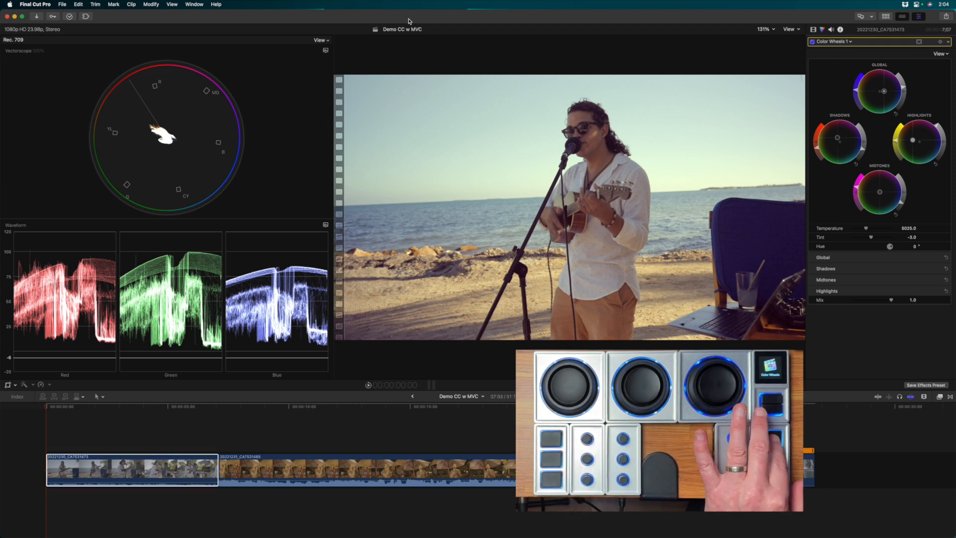
pyautogui.press('super+Right')
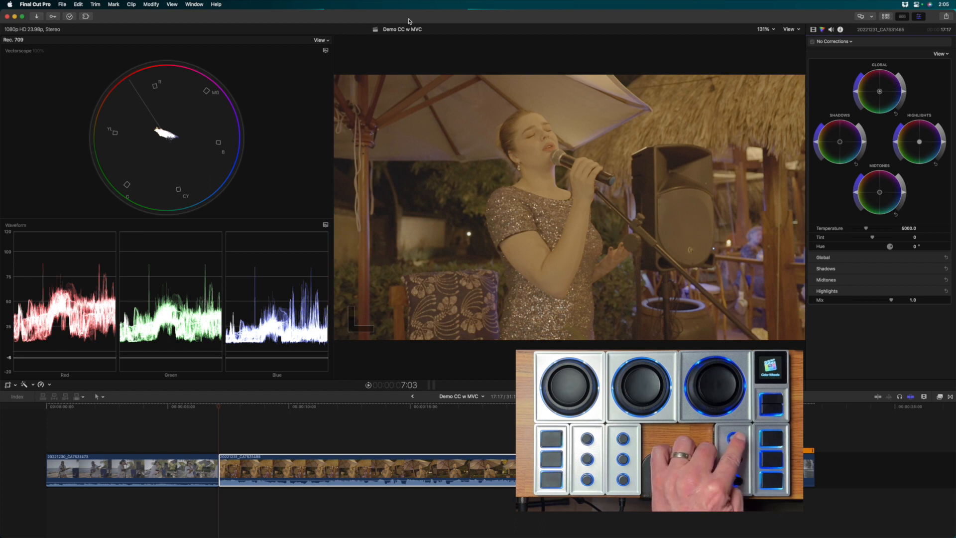
pyautogui.press('alt+super+v')
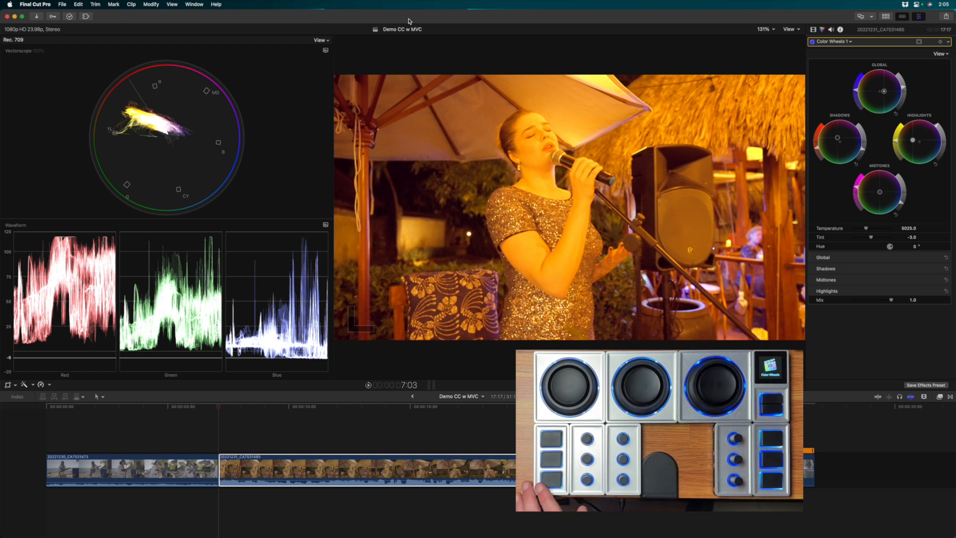
pyautogui.press('alt+super+x')
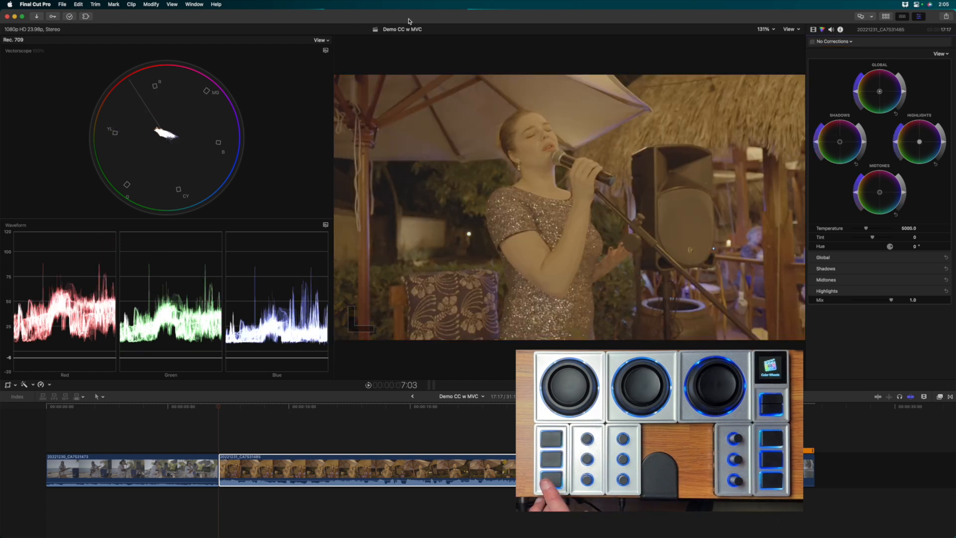